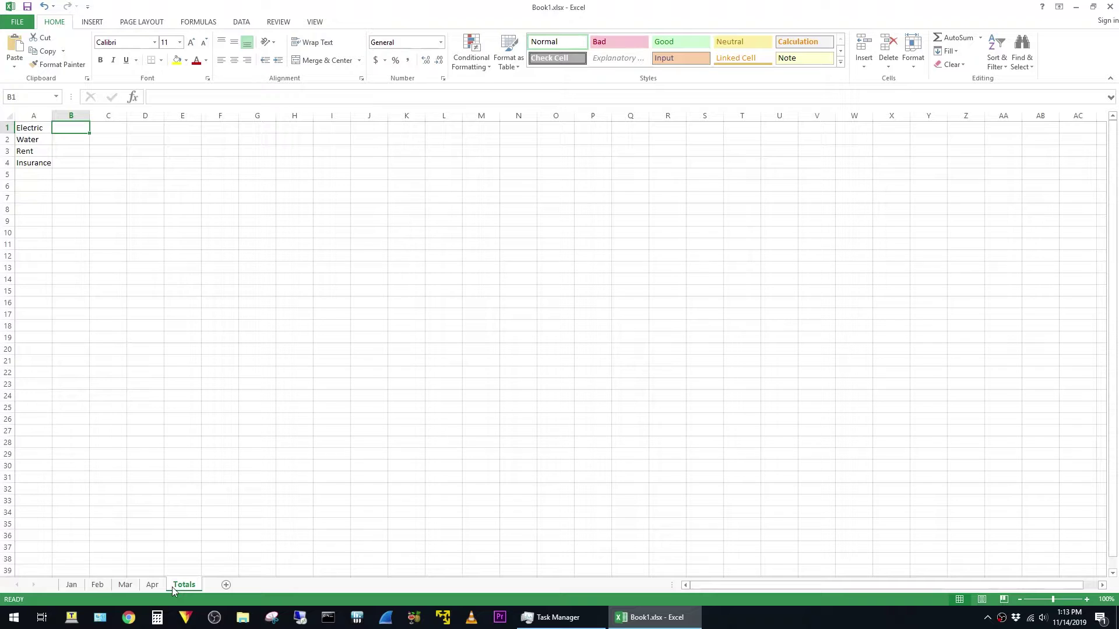
text(=su)
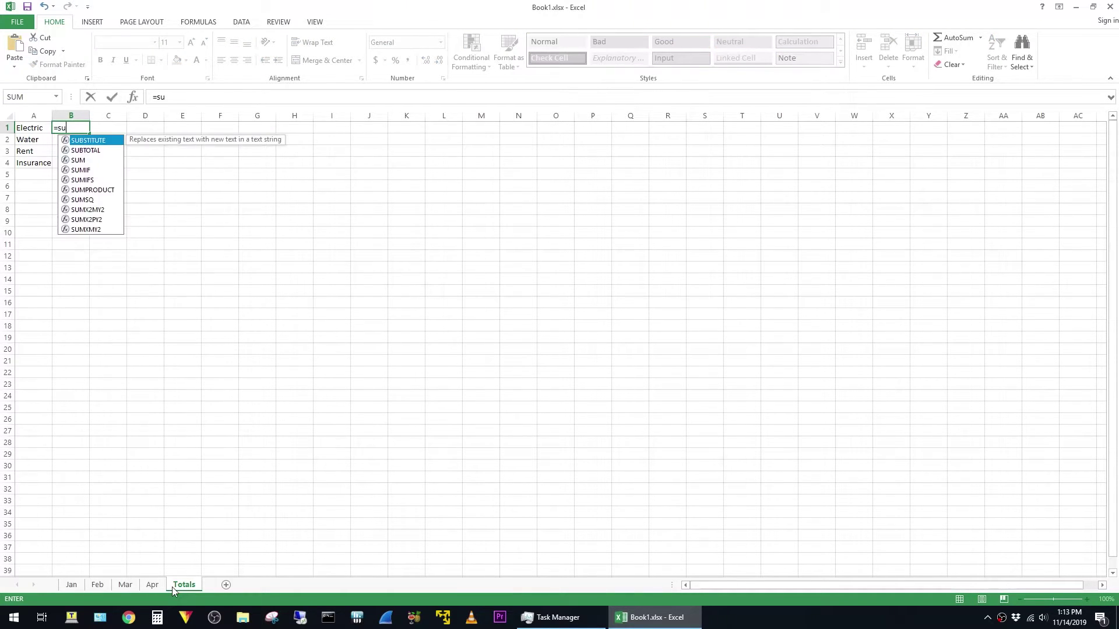
text(m()
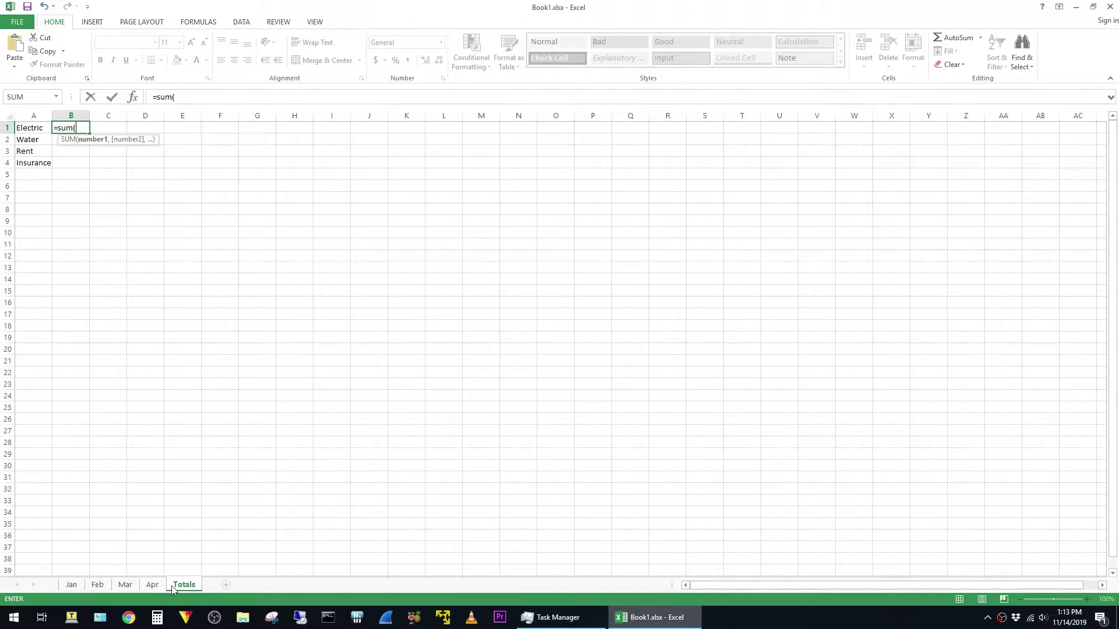
- Total Electric in Totals B1 as Jan+Feb+Mar+Apr B1 values, giving 440
click(71, 585)
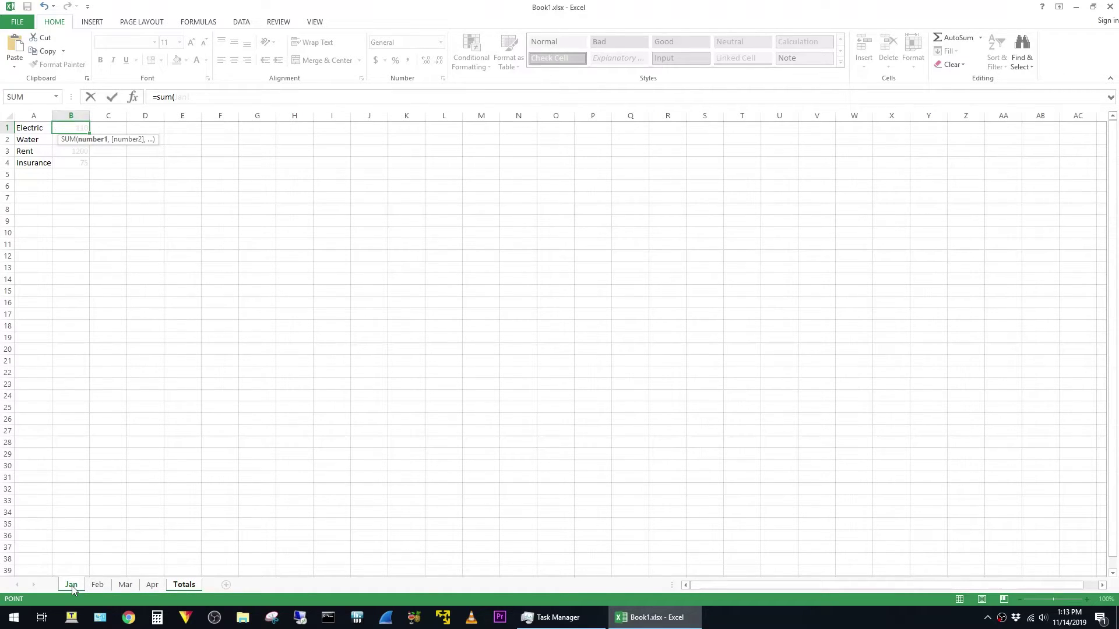
click(81, 128)
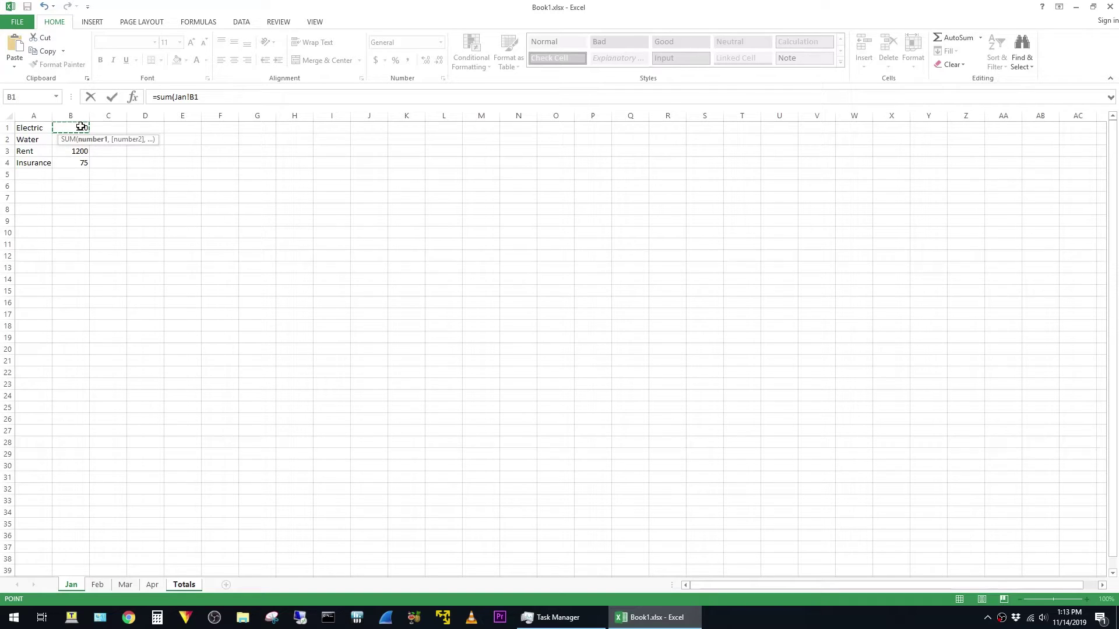
text(+)
click(94, 588)
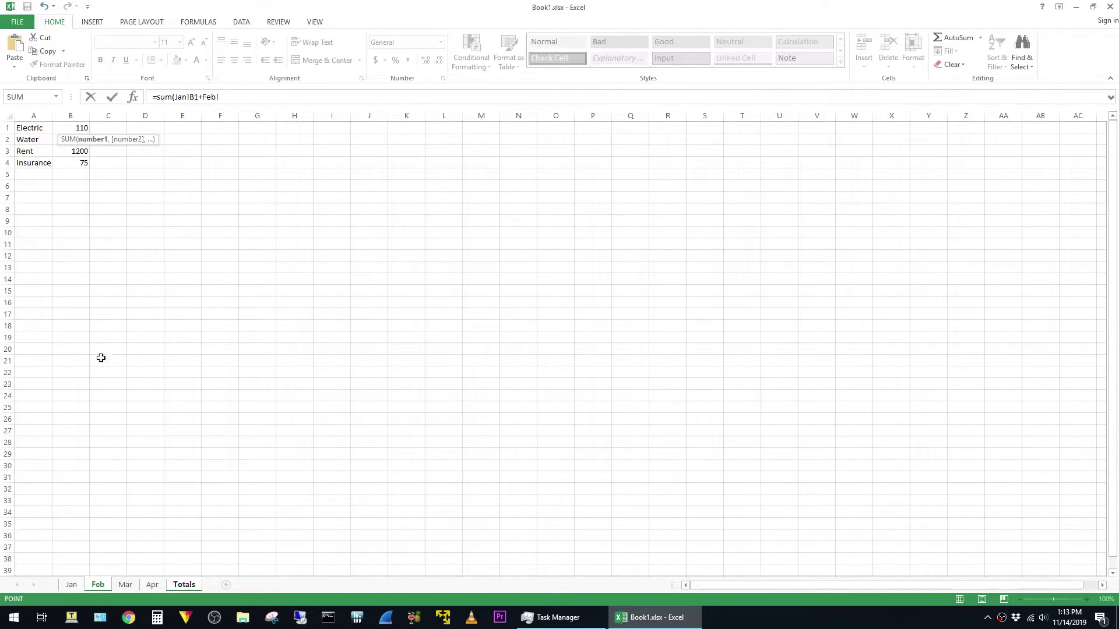
click(79, 127)
text(+)
click(131, 586)
click(82, 128)
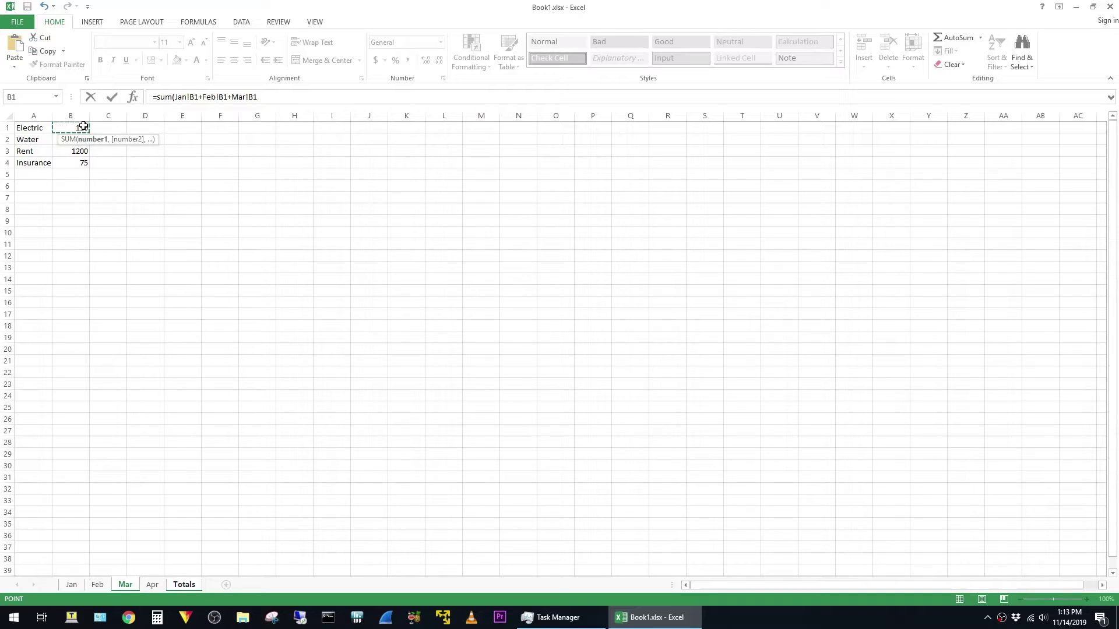
text(+)
click(155, 585)
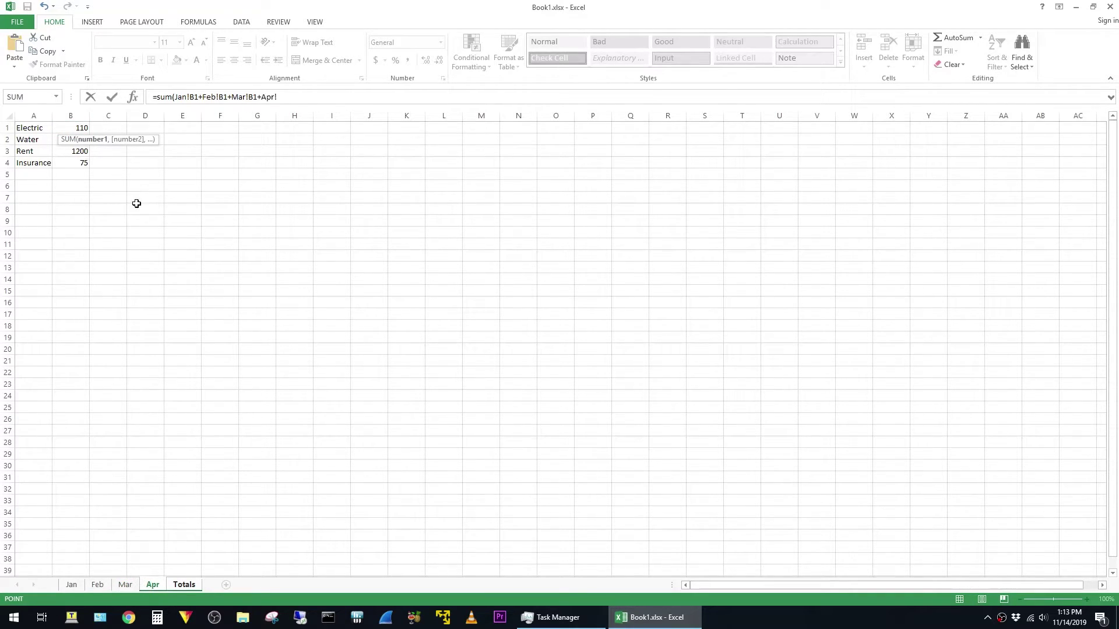
click(80, 128)
key(Return)
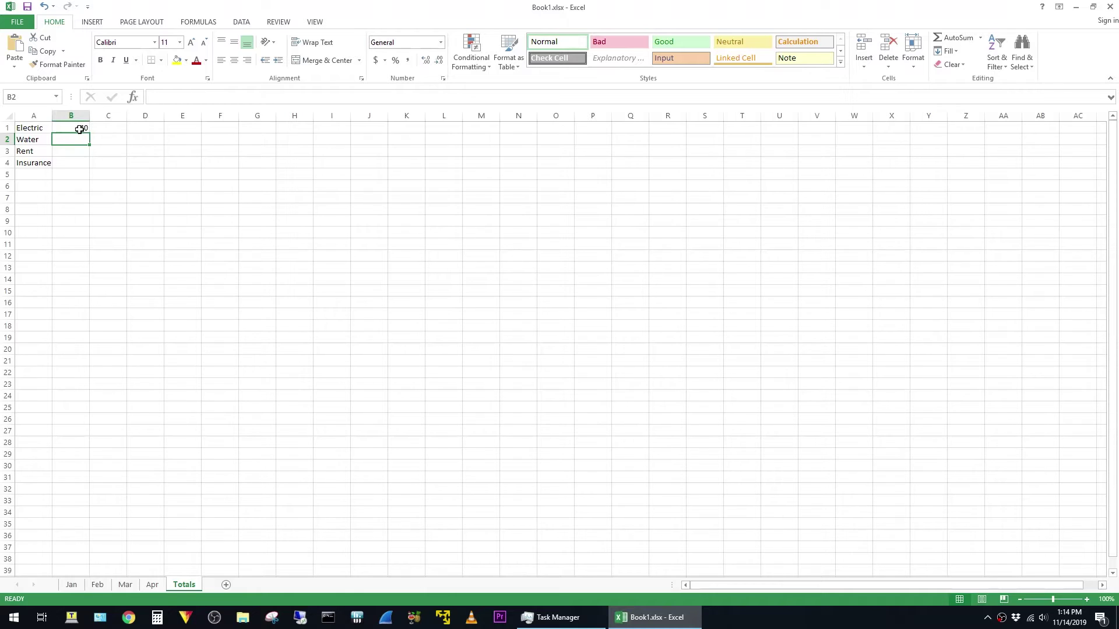
- Copy the Electric total formula from B1 down to B4 for Water, Rent and Insurance
click(100, 128)
click(66, 128)
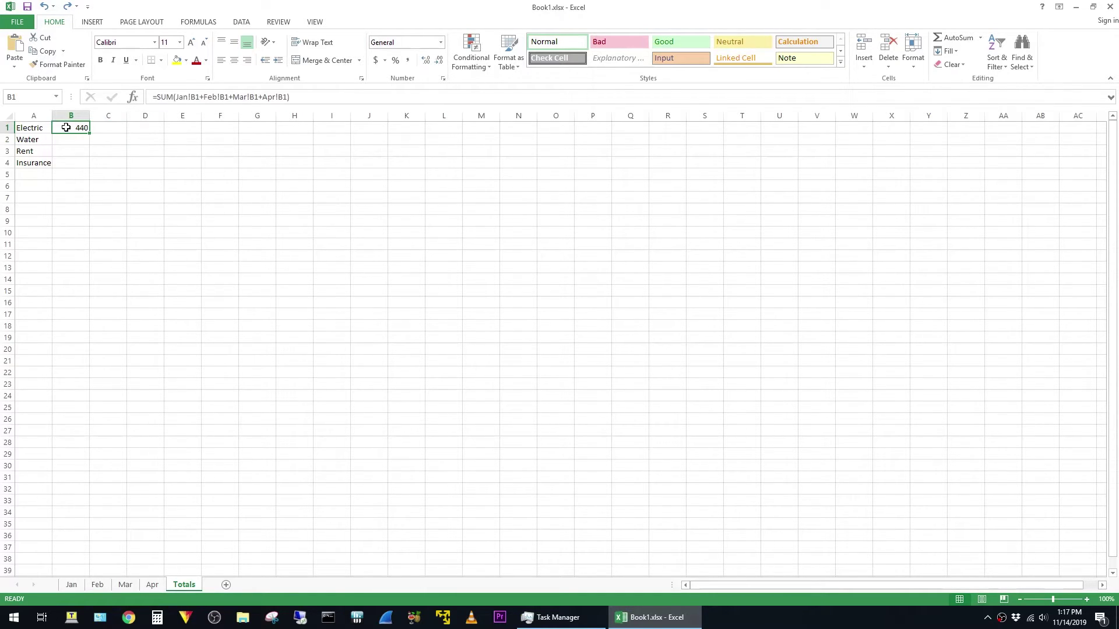
drag(91, 132, 91, 166)
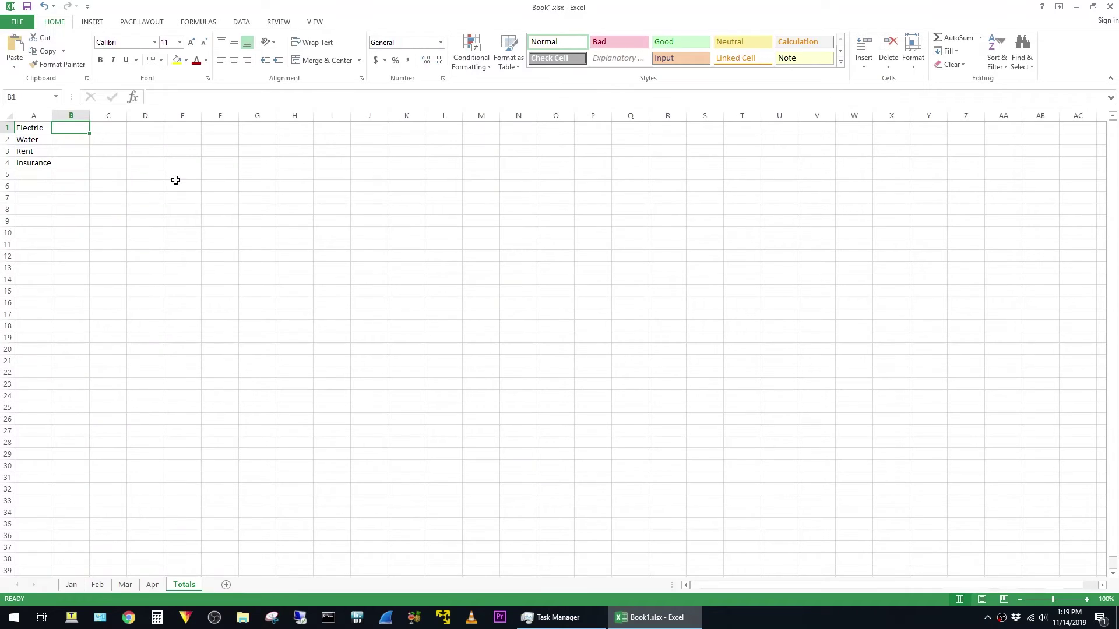
text(=)
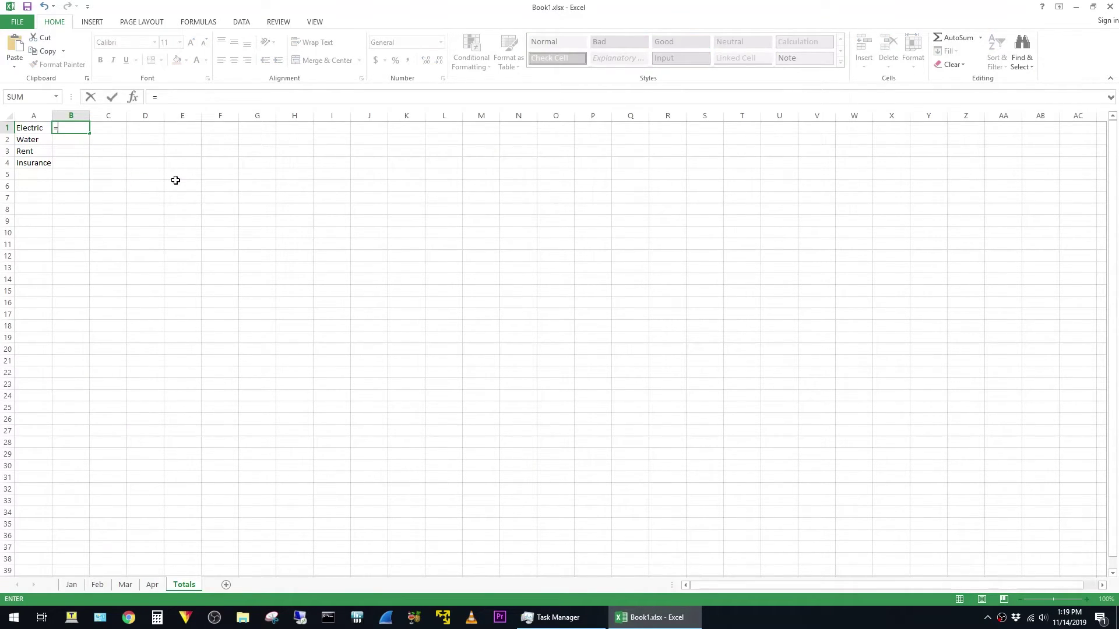
text(sum()
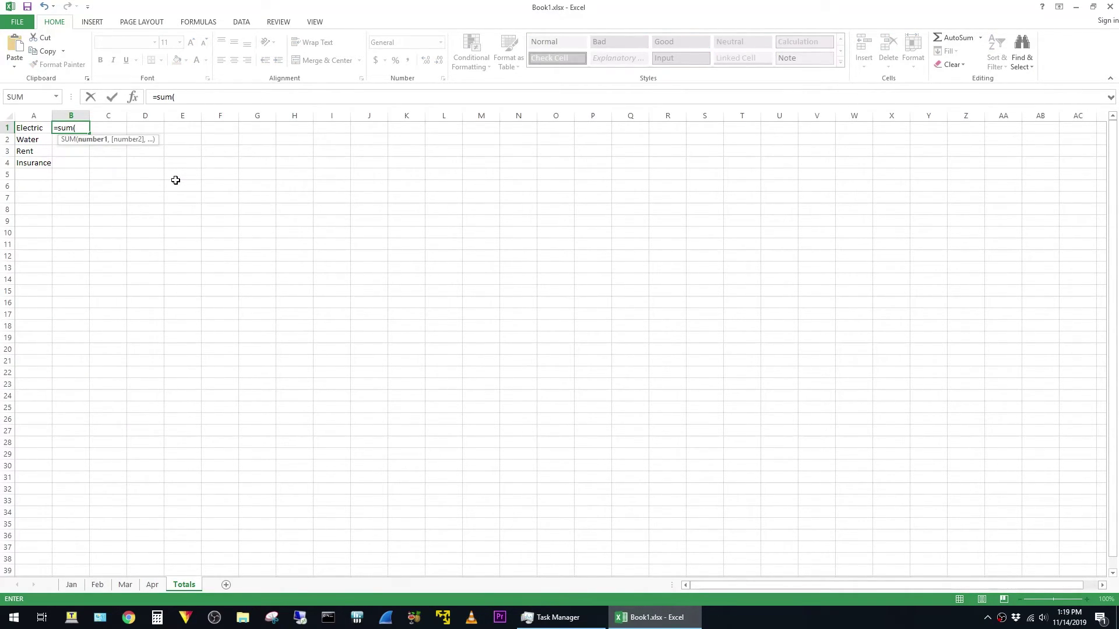
- Point the Totals B1 SUM at cell B1 across the Jan through Apr sheets
click(81, 583)
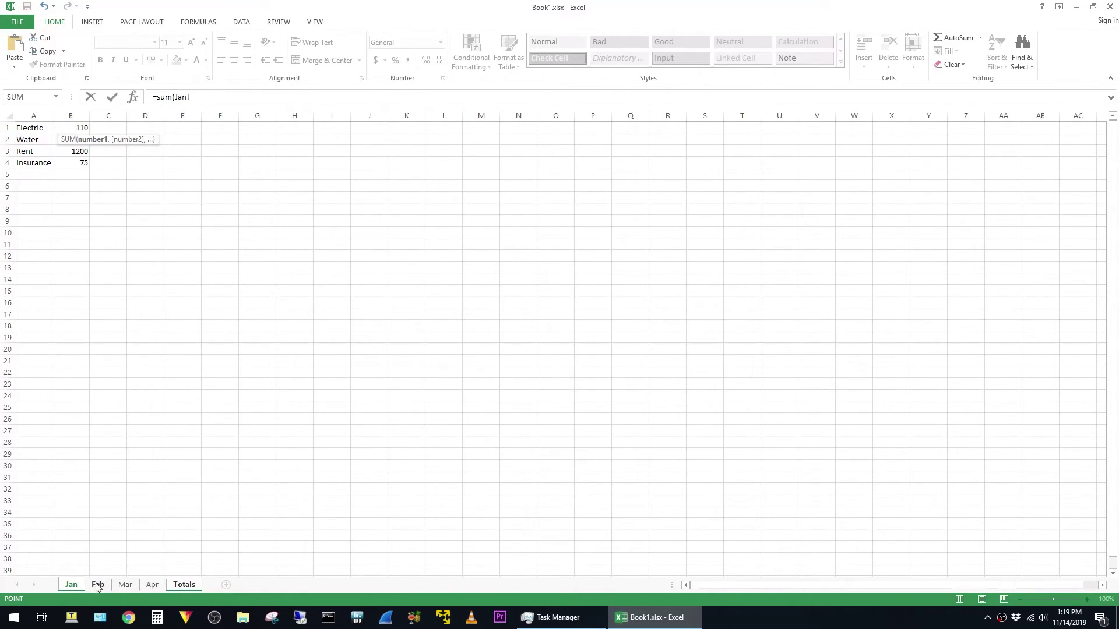
shift+click(159, 590)
click(76, 127)
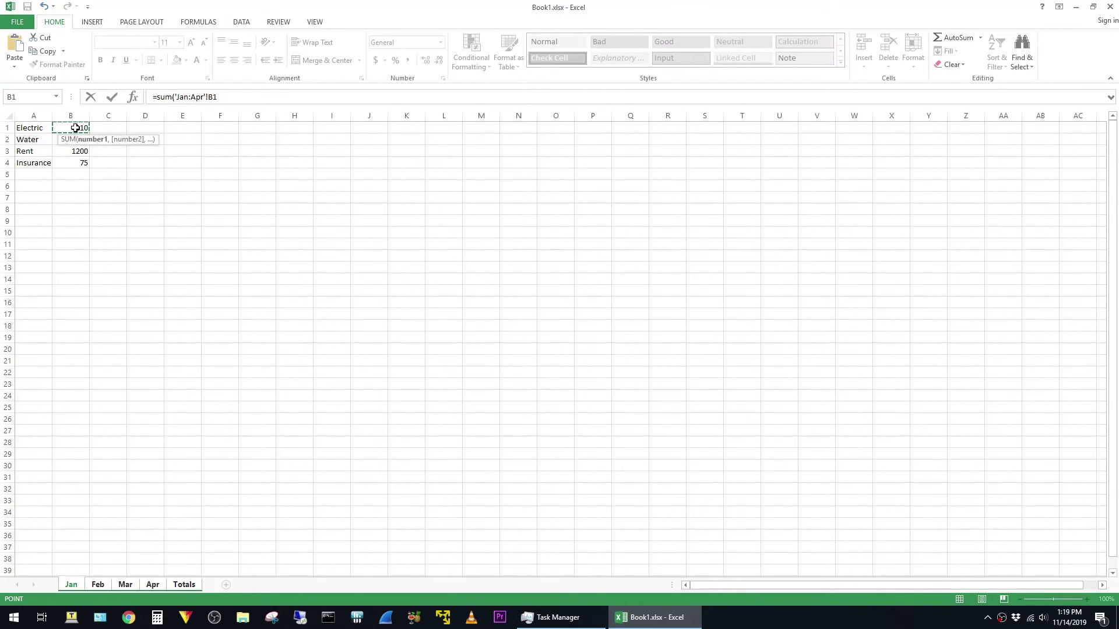
- Enter the Jan:Apr 3-D SUM and fill it down B1:B4, giving 200, 4800 and 300
key(Return)
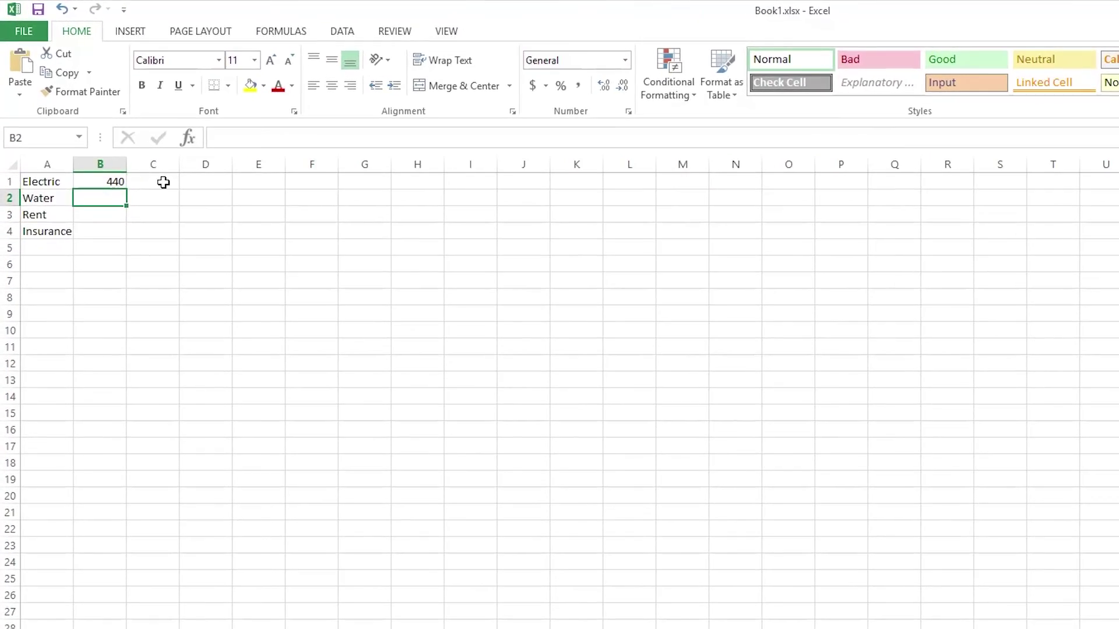
click(85, 181)
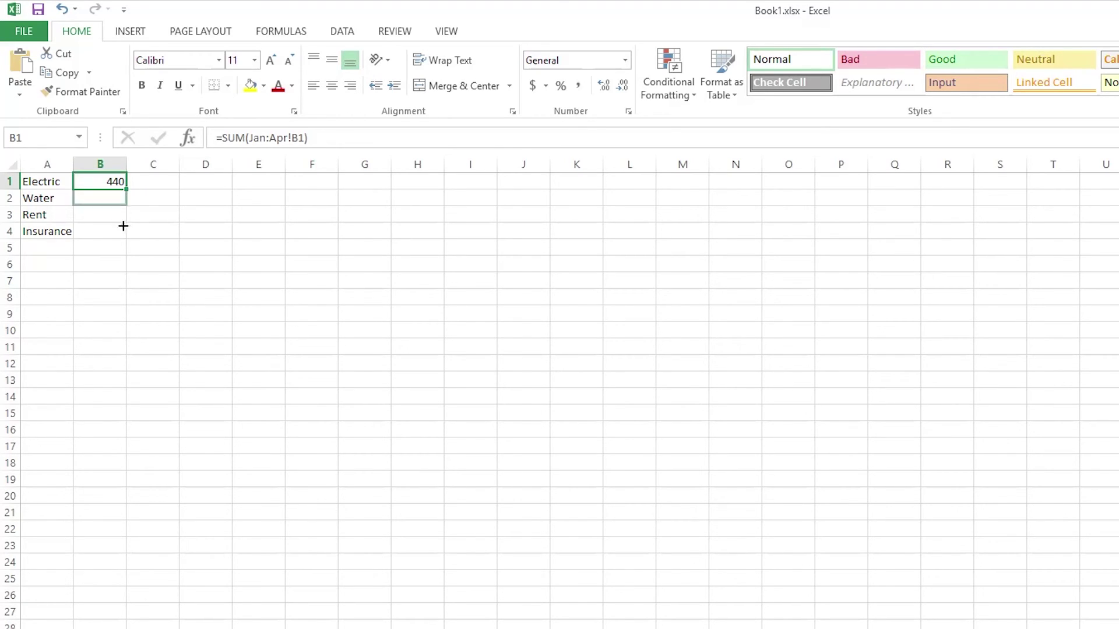
drag(128, 190, 122, 238)
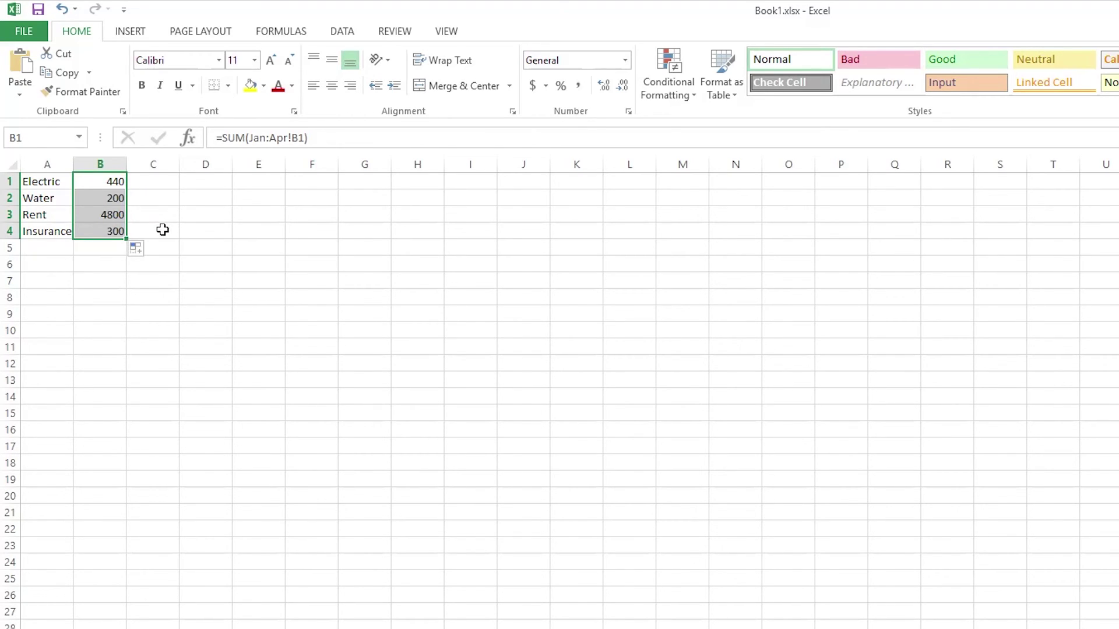